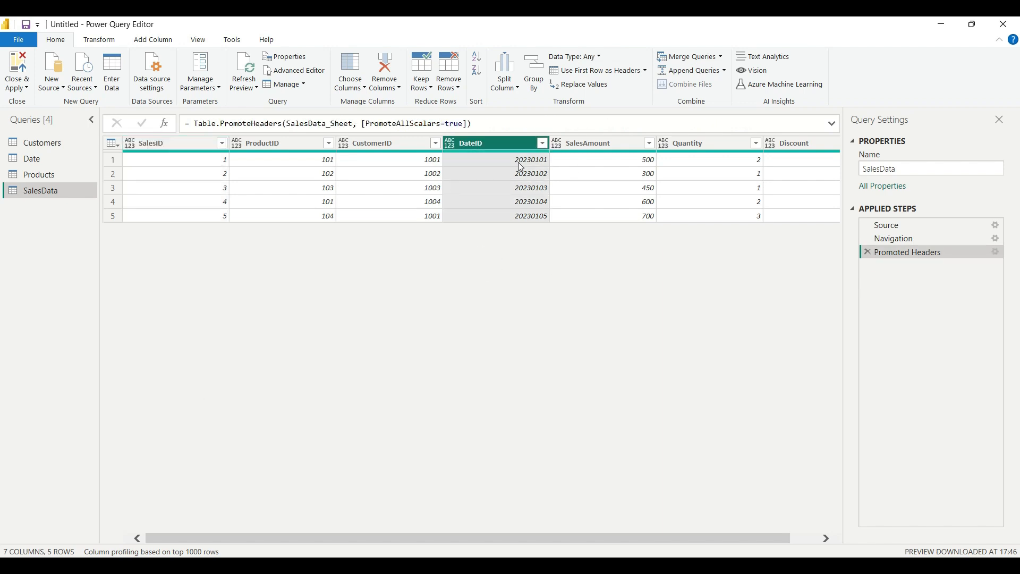
Change the data type of the SalesAmount column in the SalesData query to Whole Number.
left_click(516, 160)
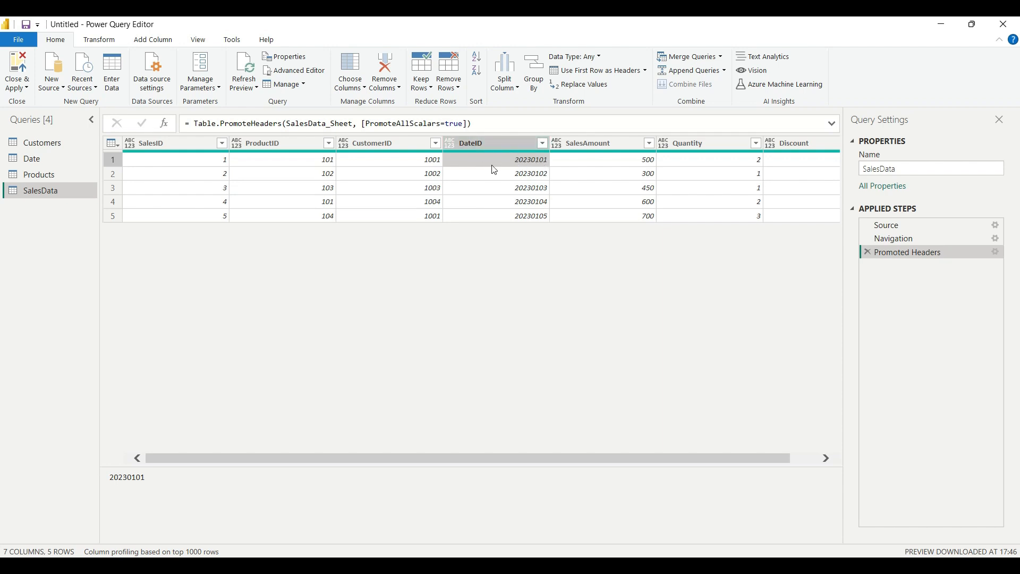
left_click(565, 153)
left_click(565, 165)
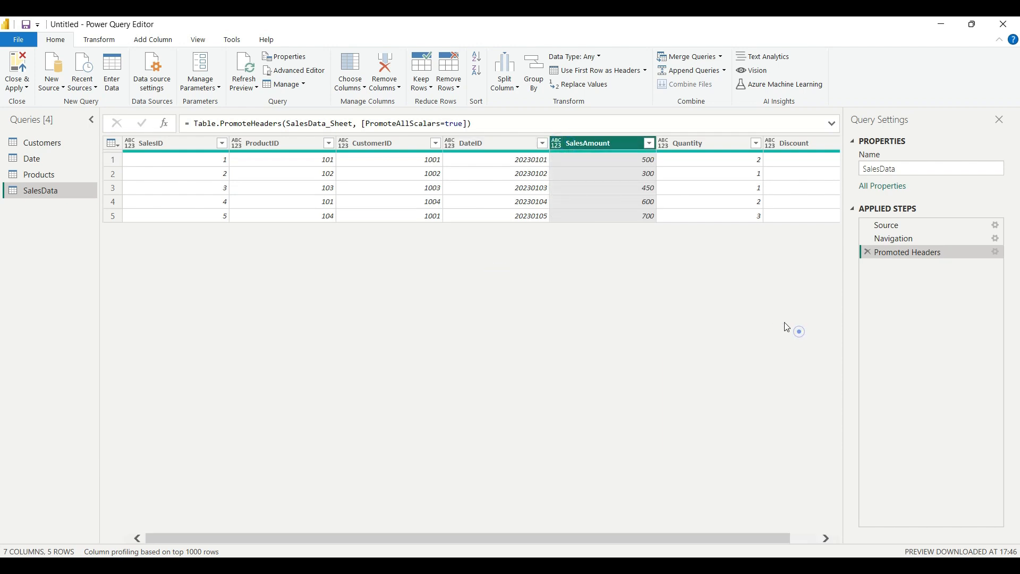
left_click(556, 144)
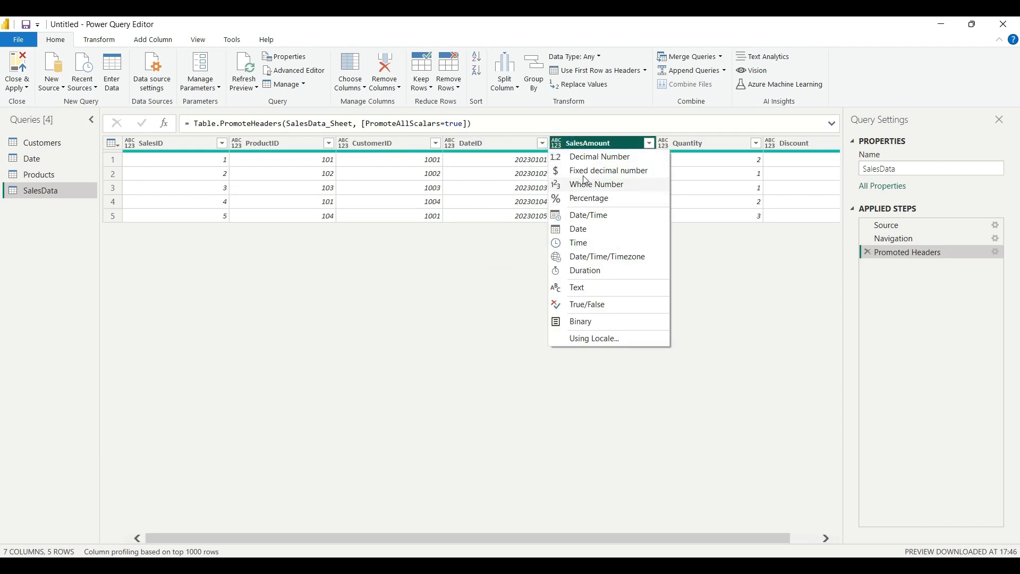
left_click(589, 186)
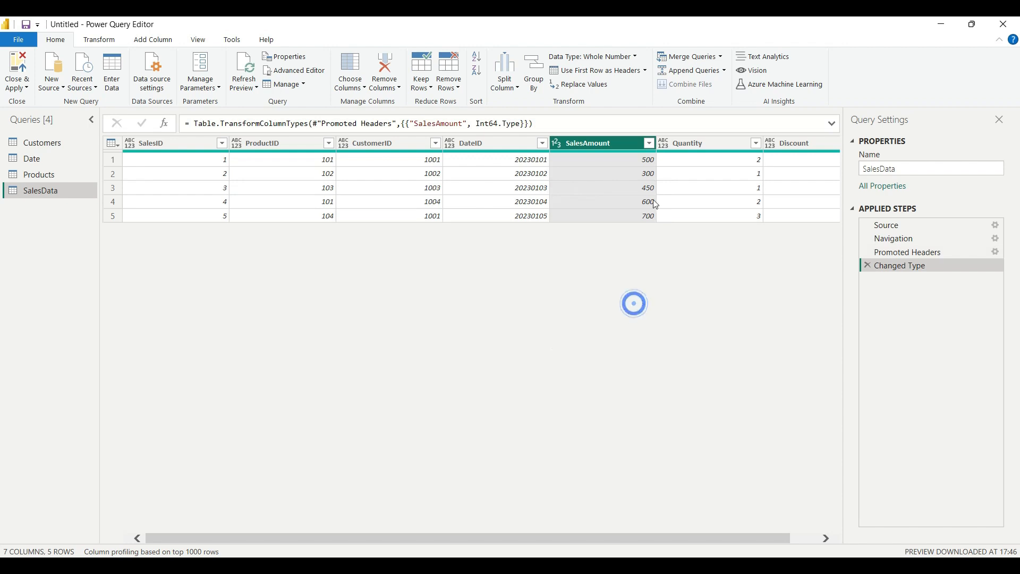
Change the data types of the Quantity and Discount columns in SalesData to Whole Number.
left_click_drag(672, 542, 699, 542)
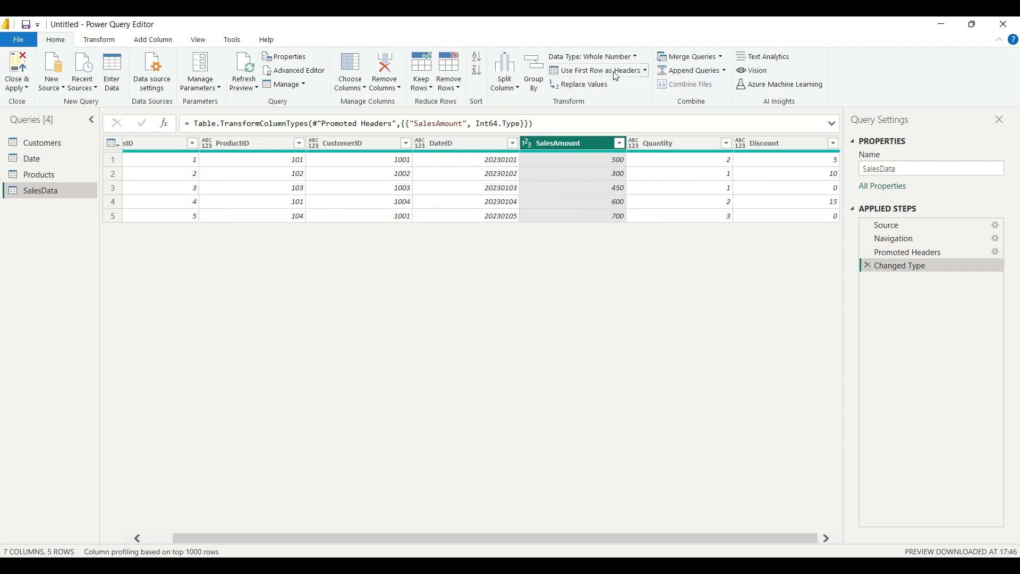
left_click(631, 147)
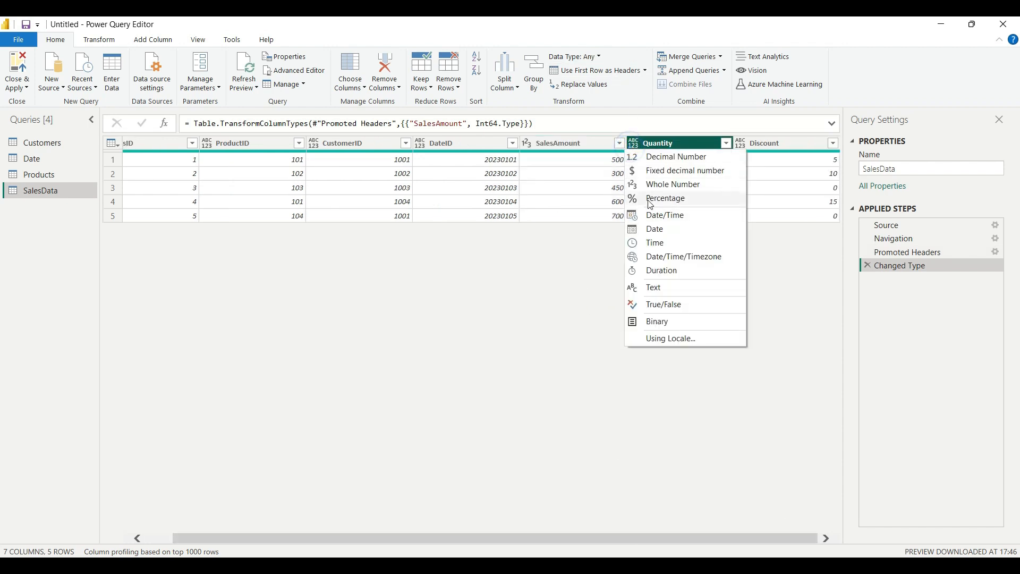
left_click(656, 184)
left_click(741, 144)
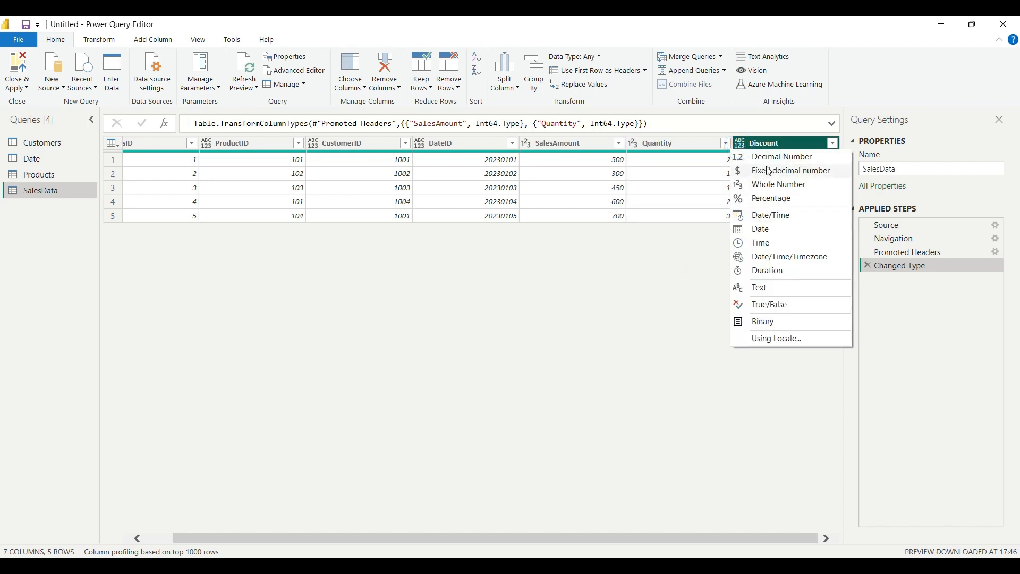
left_click(772, 199)
left_click(745, 145)
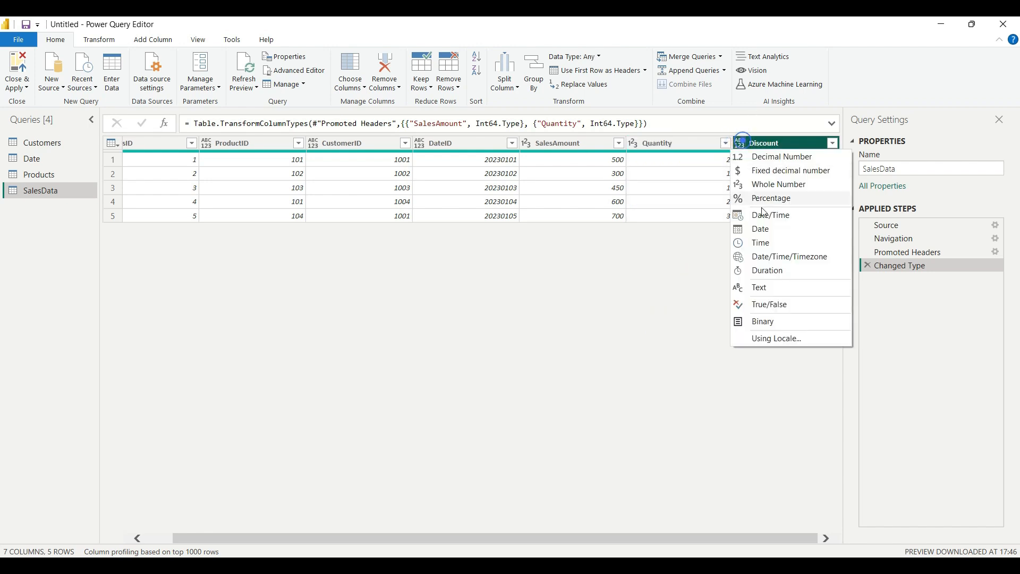
left_click(772, 186)
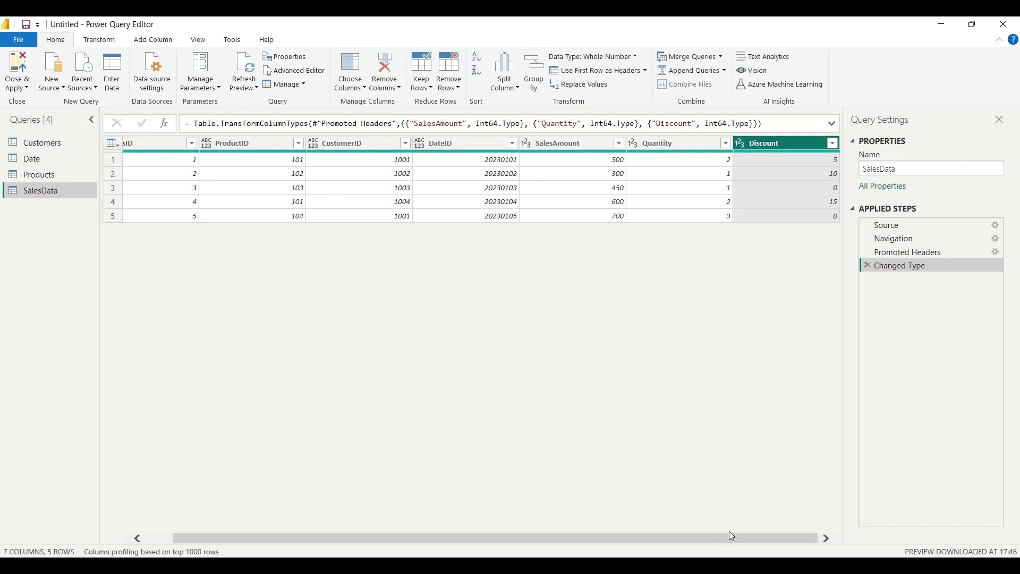
left_click_drag(734, 535, 546, 525)
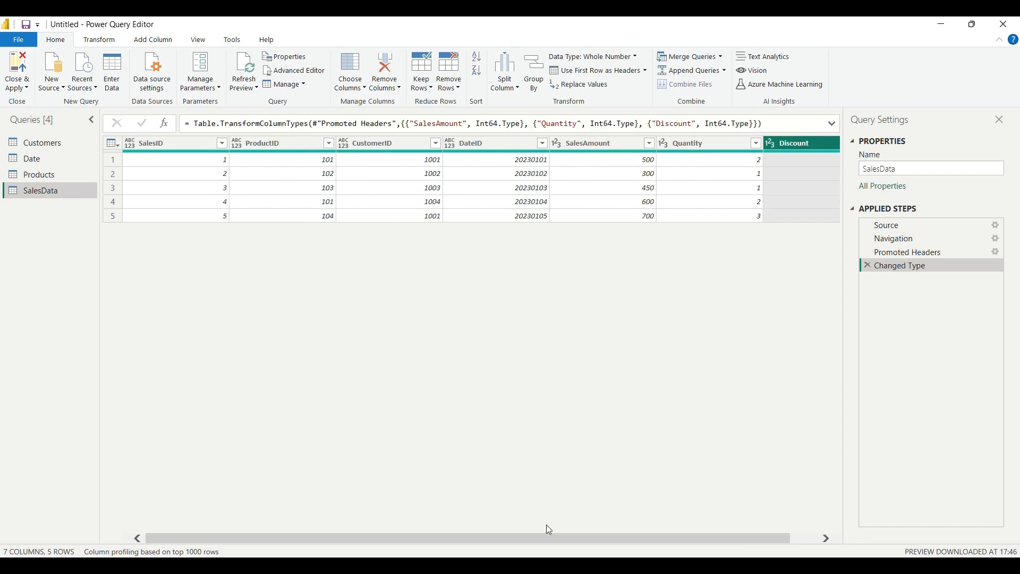
Check the column data types in the Products query and compare them with those in SalesData.
left_click(53, 171)
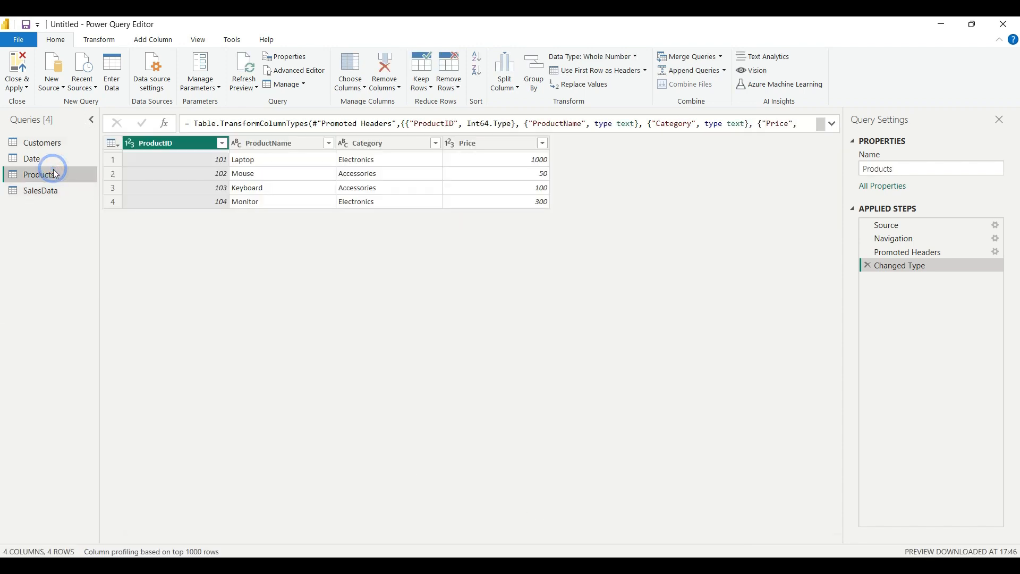
left_click(265, 148)
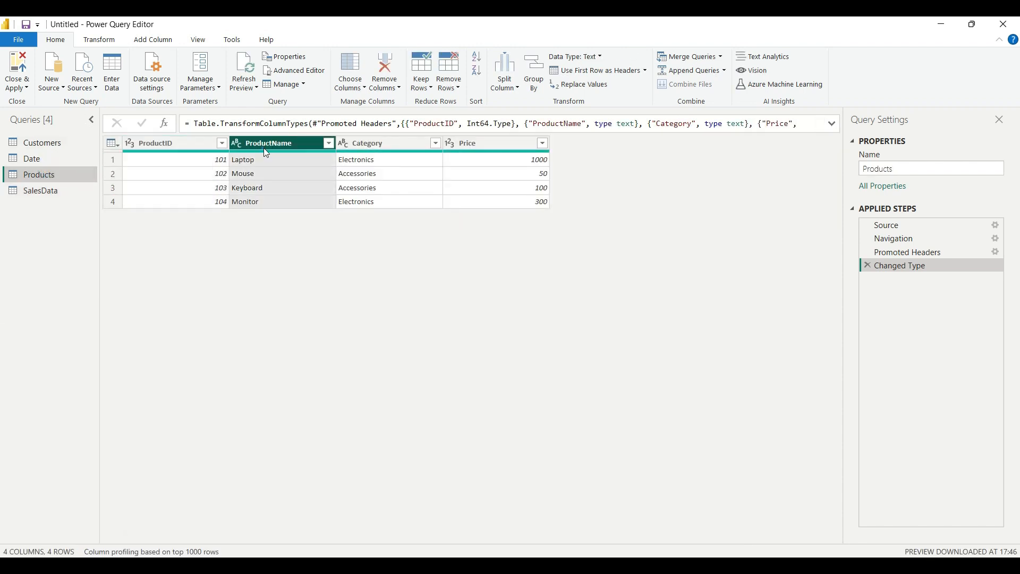
left_click(388, 142)
left_click(458, 145)
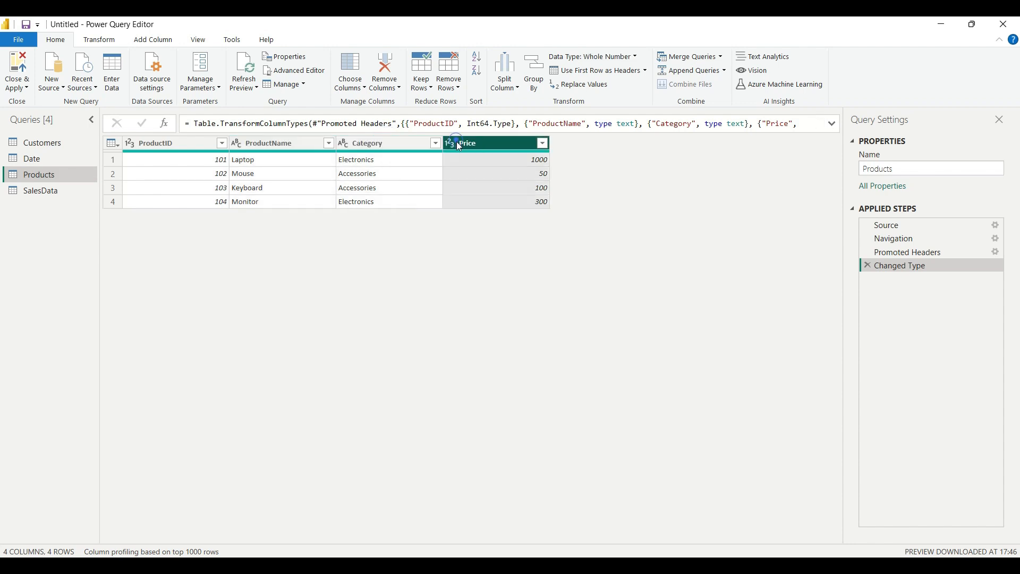
left_click(207, 298)
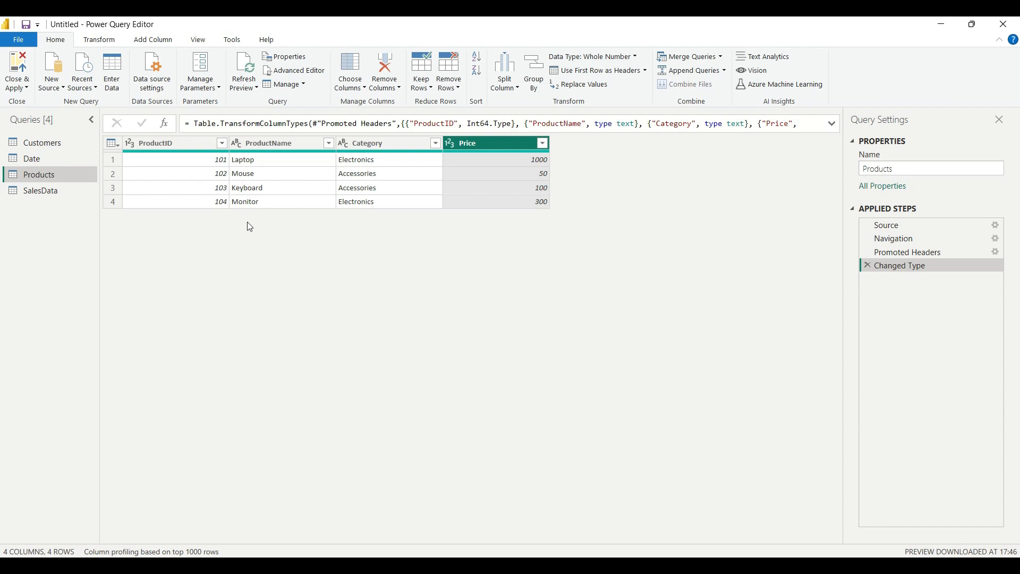
left_click(43, 191)
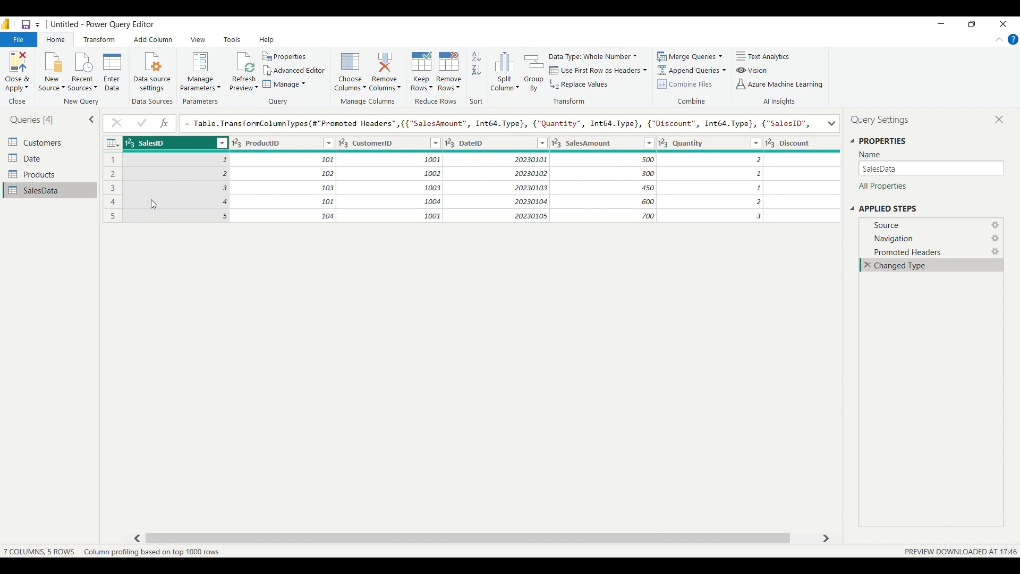
left_click(37, 174)
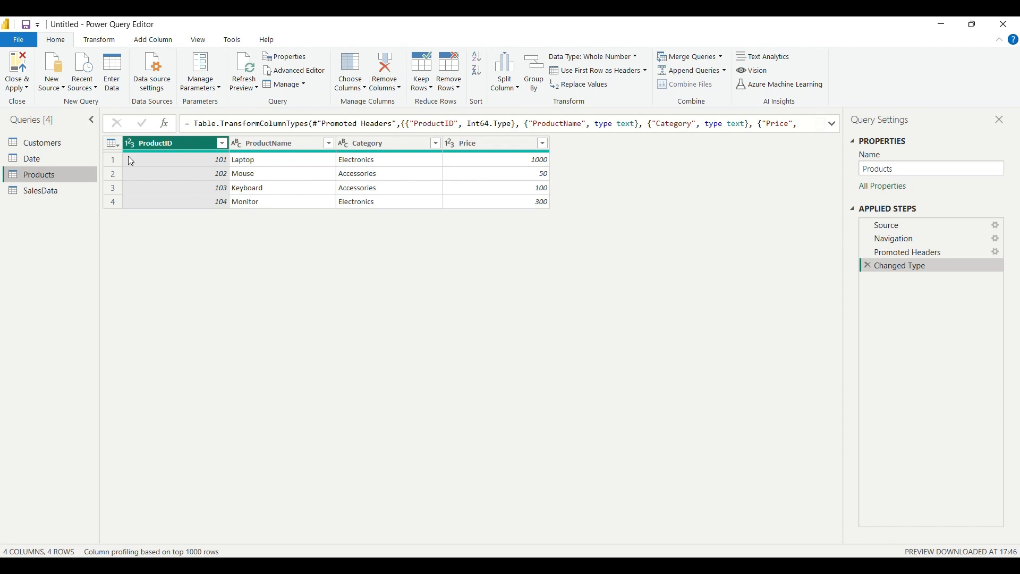
Check the data types of the DateID, Date, Month, Year and Quarter columns in the Date query.
left_click(36, 159)
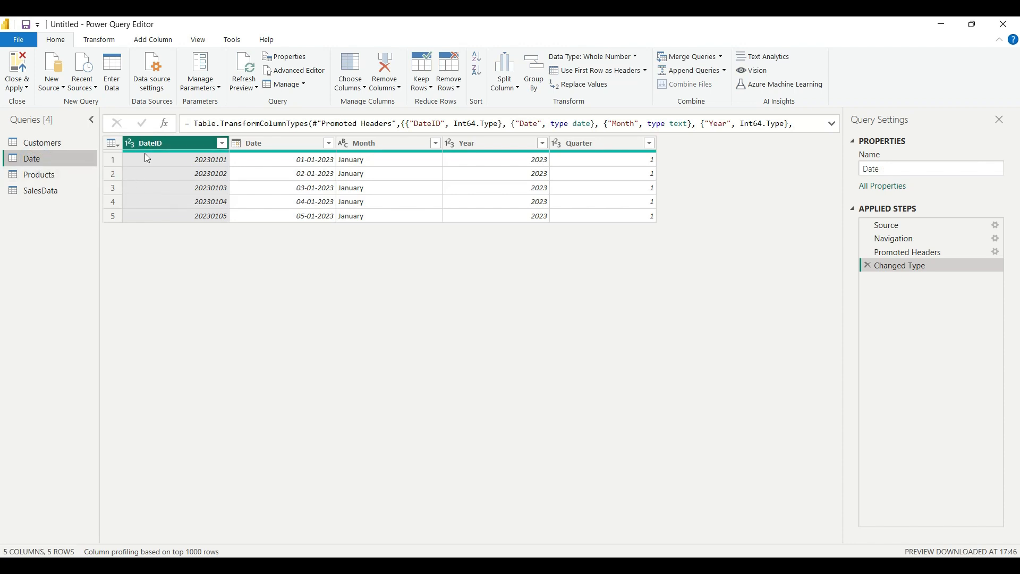
left_click(260, 145)
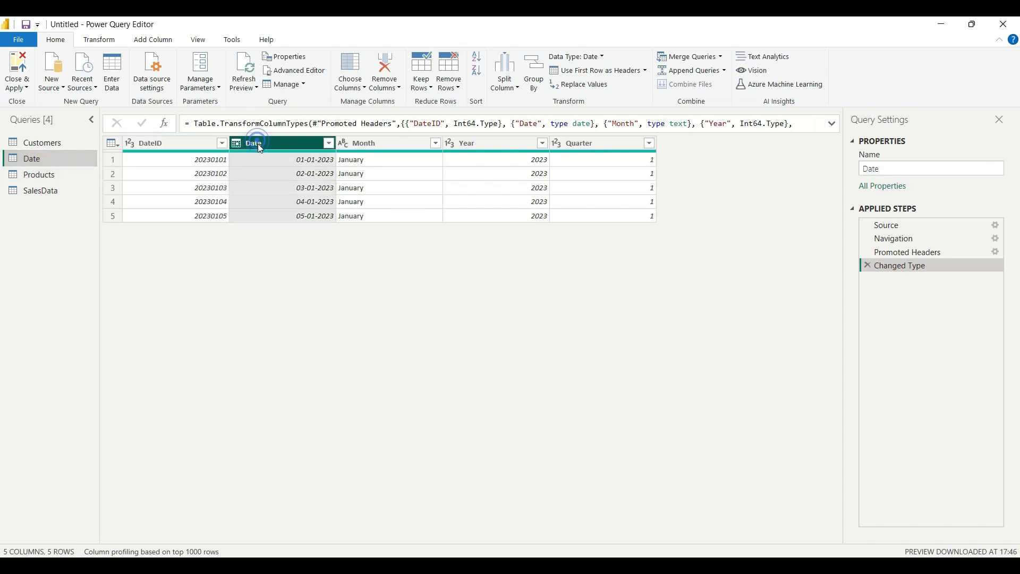
left_click(365, 148)
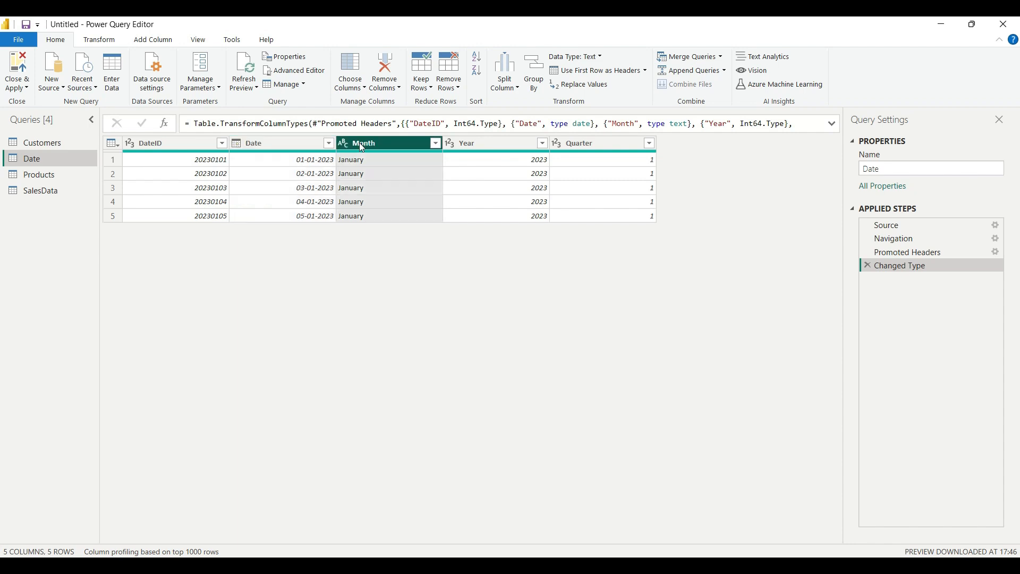
left_click(489, 141)
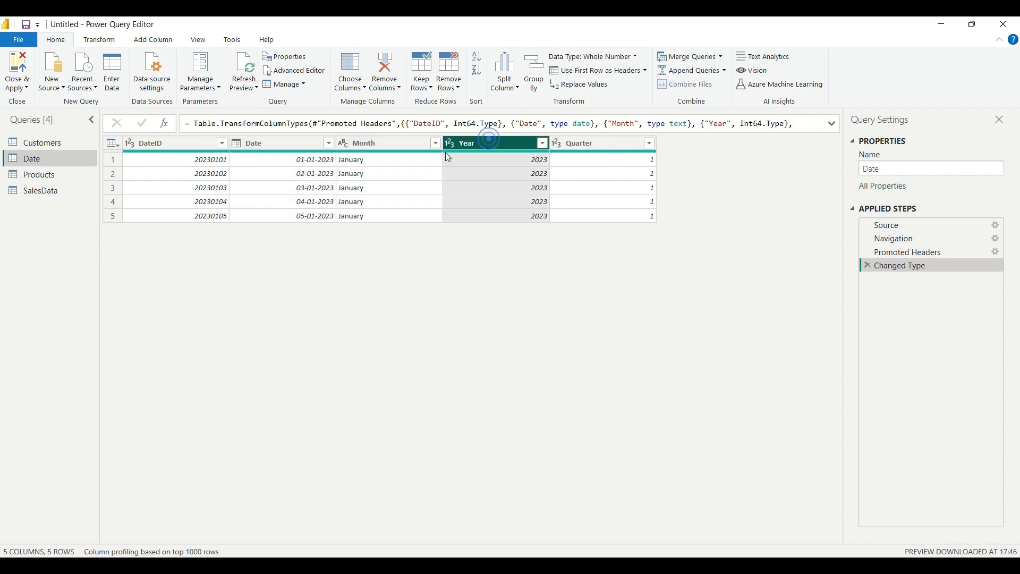
left_click(575, 143)
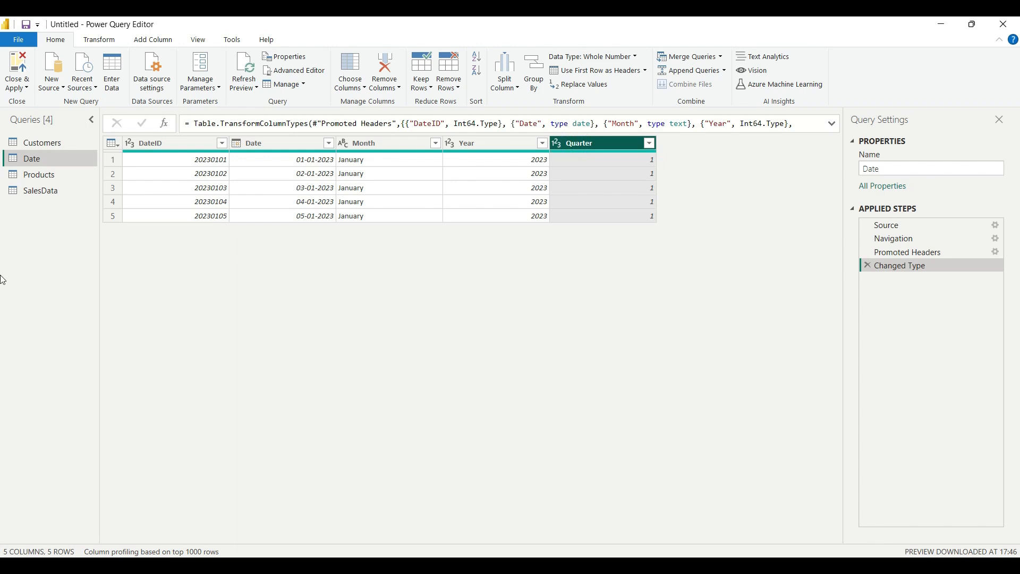
left_click(372, 153)
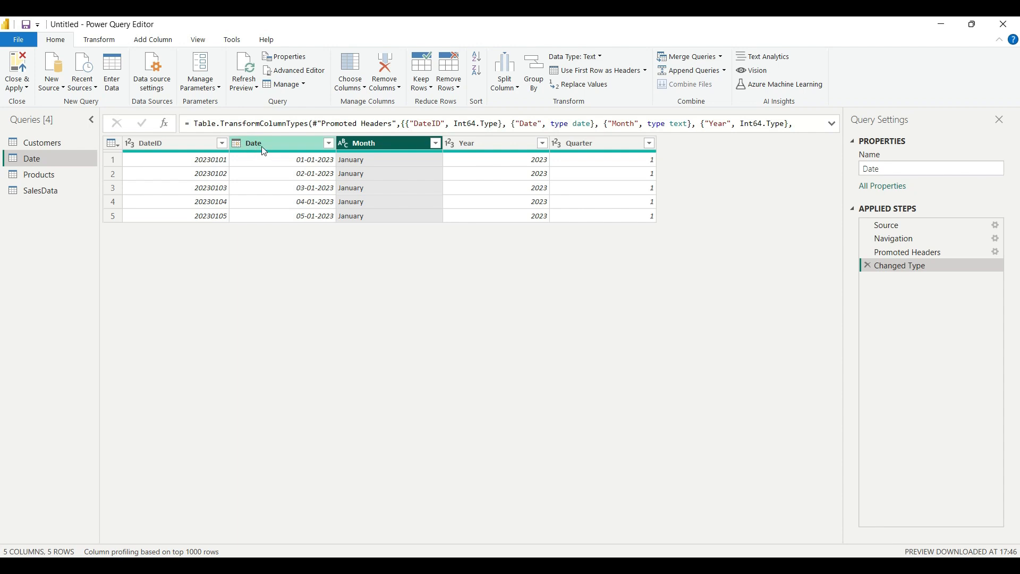
left_click(293, 260)
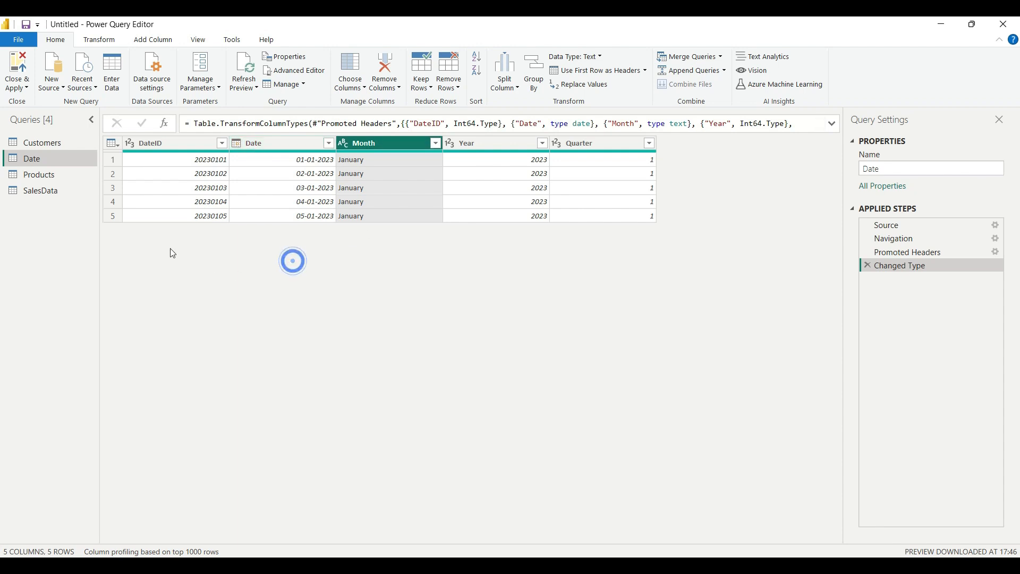
Check the data types of the CustomerID, CustomerName, Region and Age columns in the Customers query.
left_click(29, 143)
left_click(221, 270)
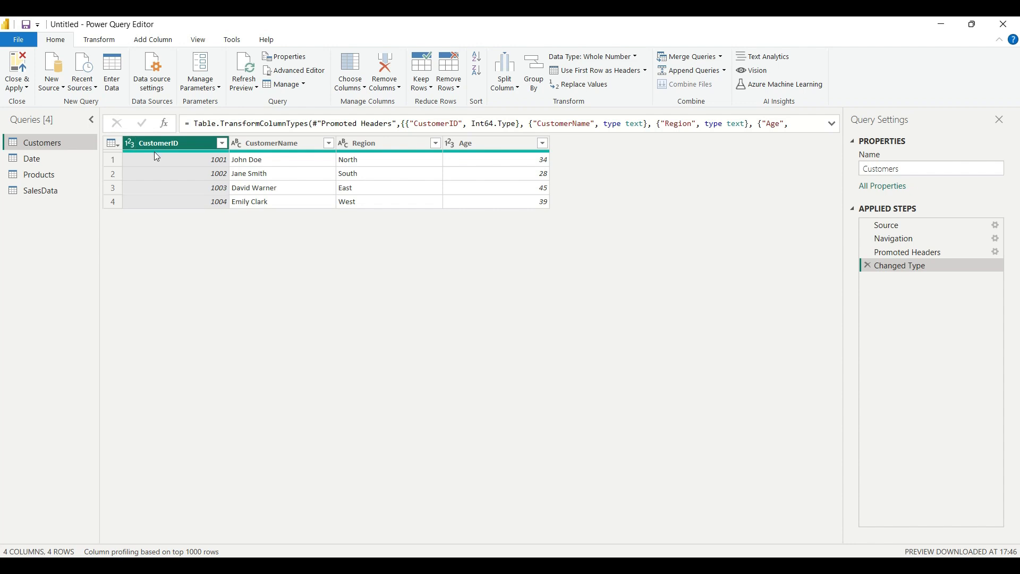
left_click(264, 144)
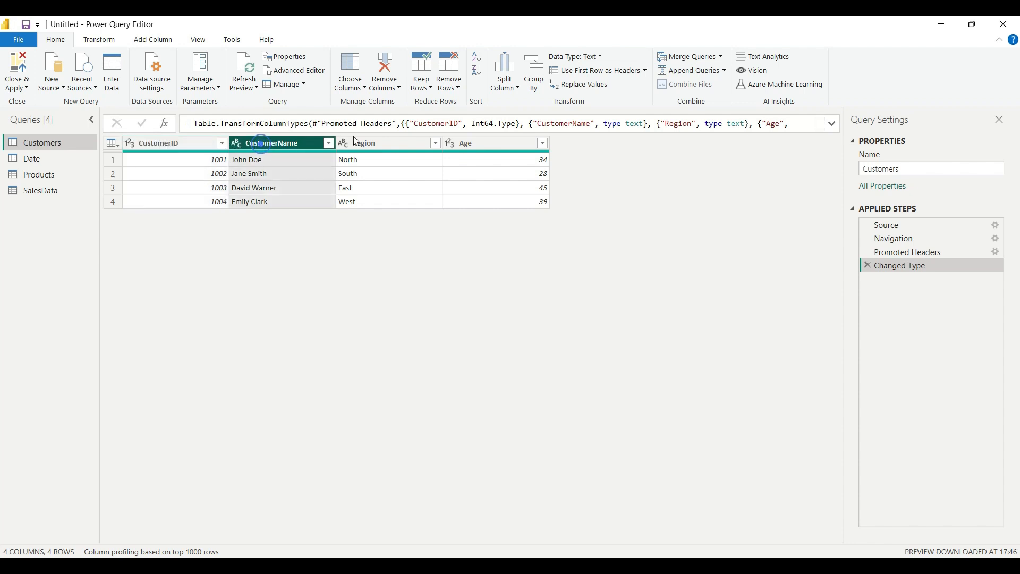
left_click(361, 141)
left_click(476, 143)
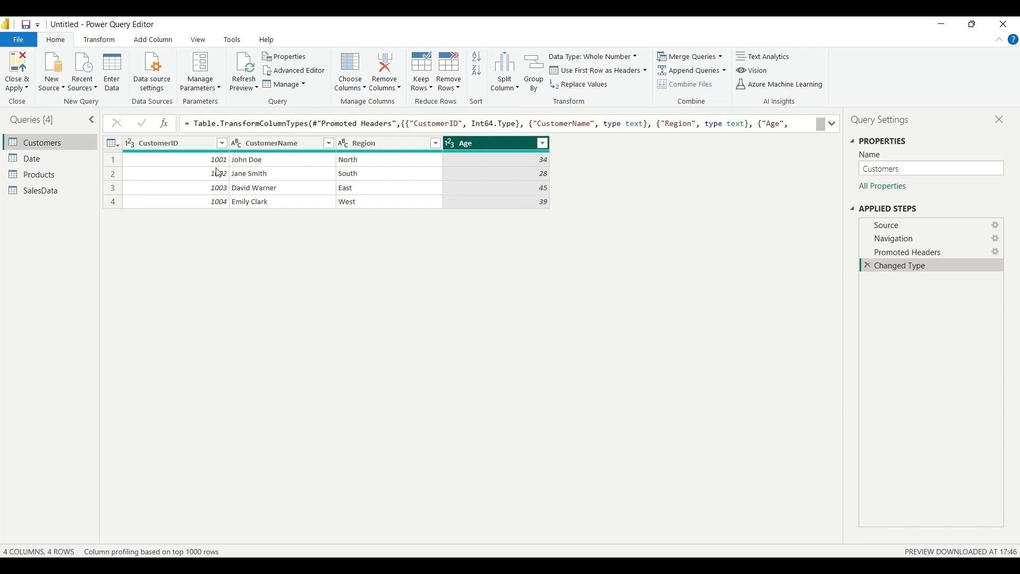
left_click(190, 249)
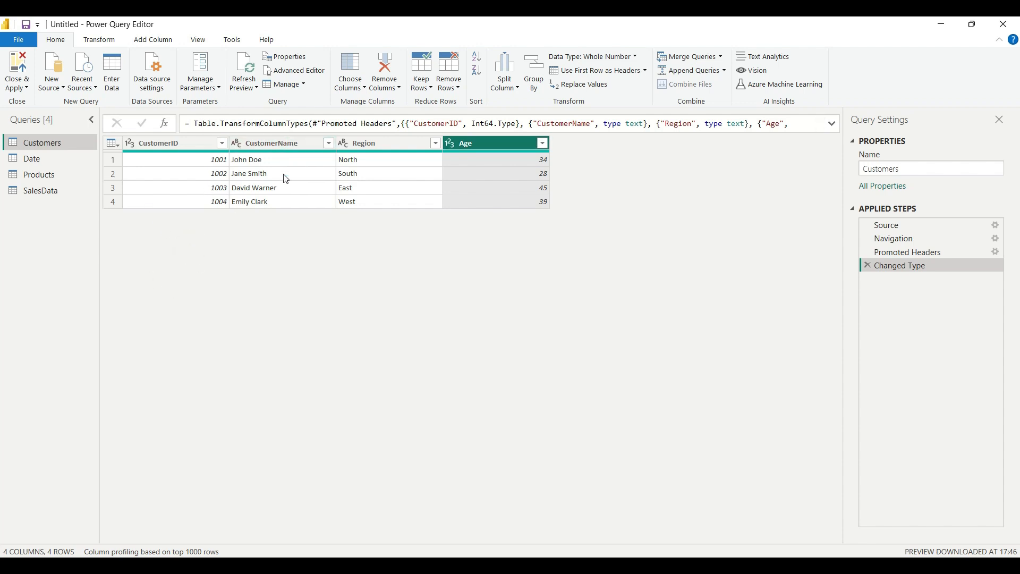
left_click(369, 258)
Apply the query changes, close the query editor and show the data model diagram in Power BI Desktop.
left_click(50, 194)
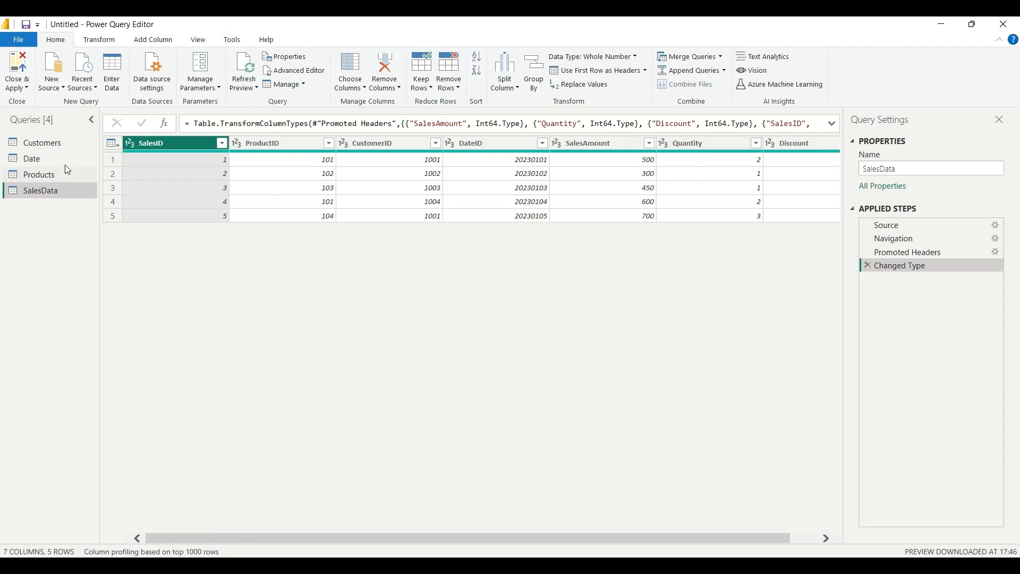
left_click(16, 80)
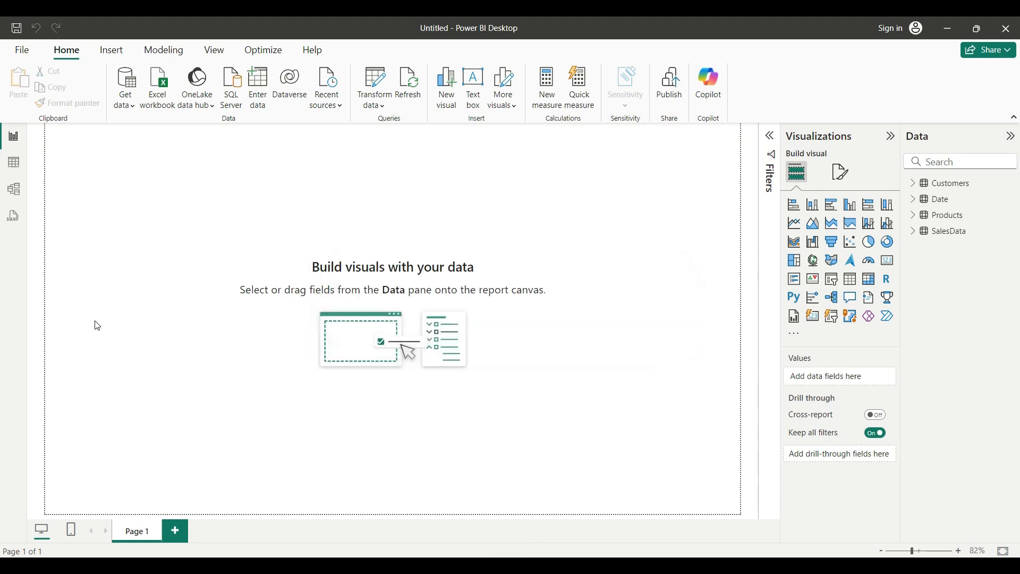
left_click(15, 165)
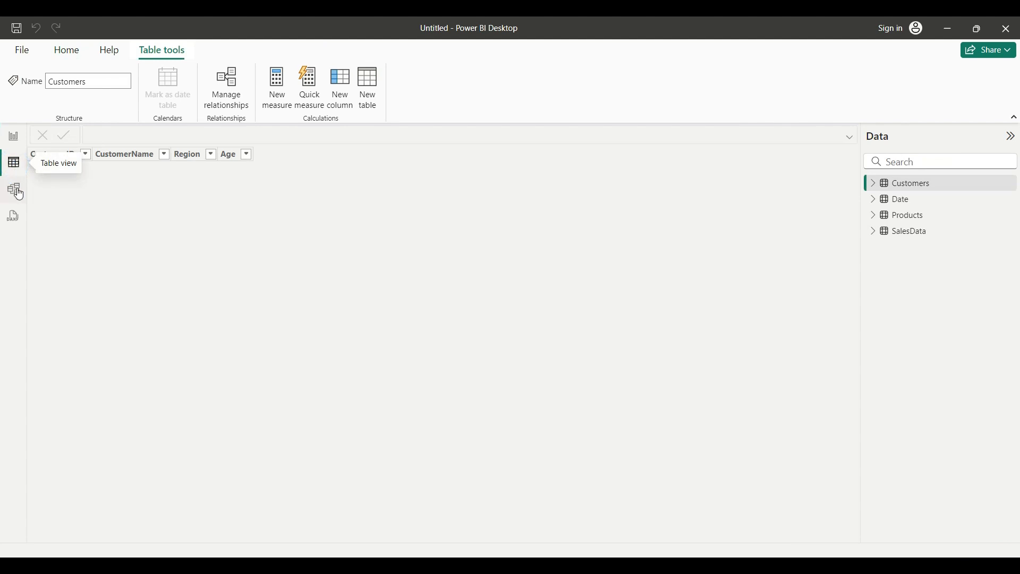
left_click(15, 190)
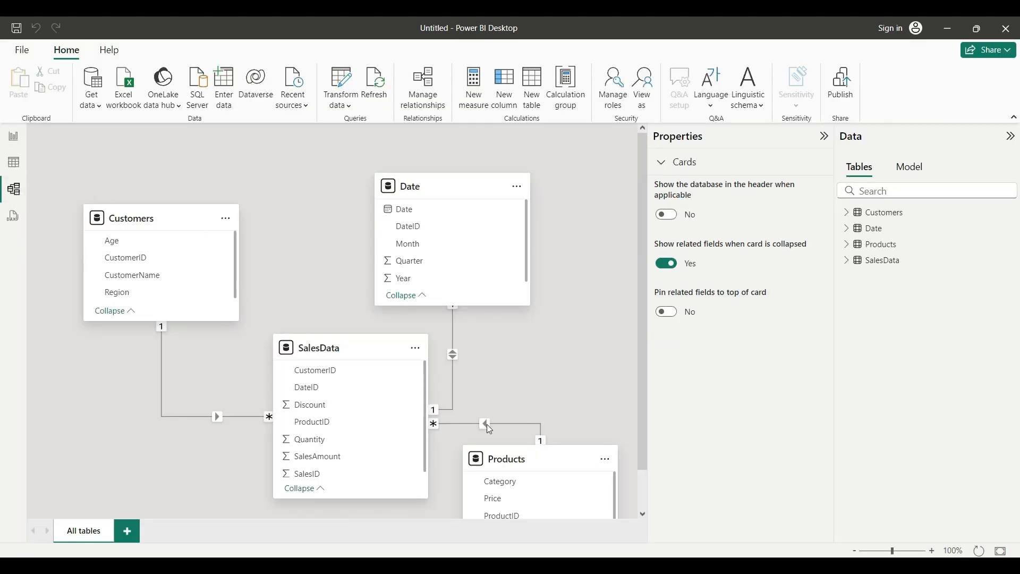
Rearrange the SalesData, Products and Customers tables in the model diagram to spread them apart.
left_click_drag(347, 344, 280, 364)
left_click_drag(493, 466, 483, 450)
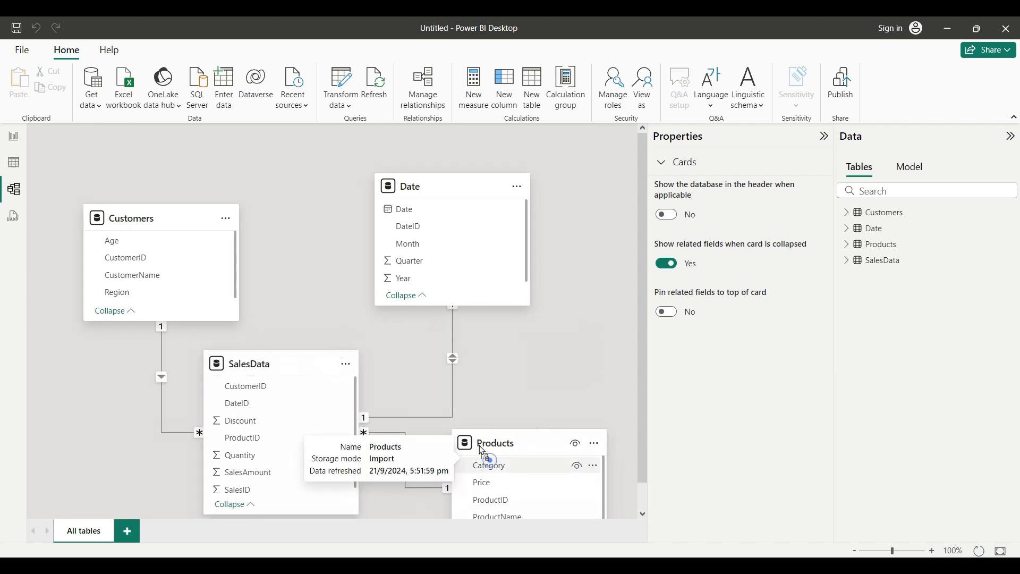
left_click_drag(145, 218, 138, 187)
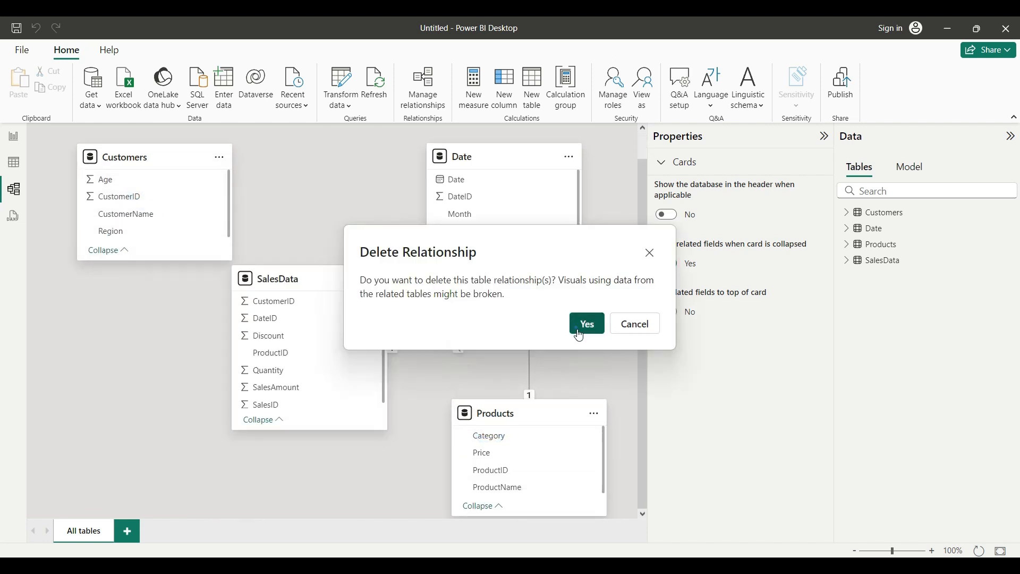
Delete the relationship between SalesData and Products, and move the Products table below Customers in the diagram.
left_click(587, 323)
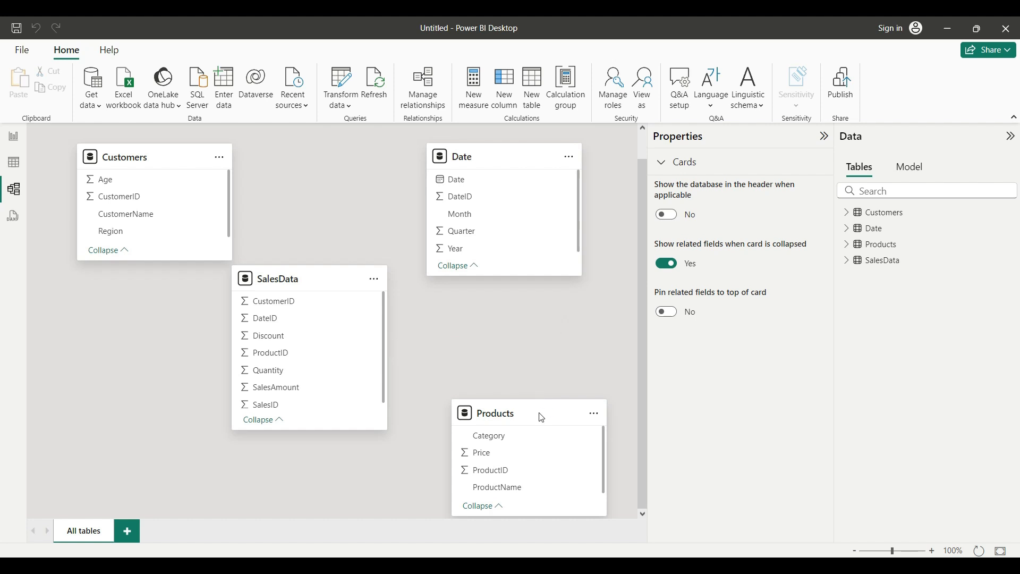
left_click_drag(518, 412, 113, 378)
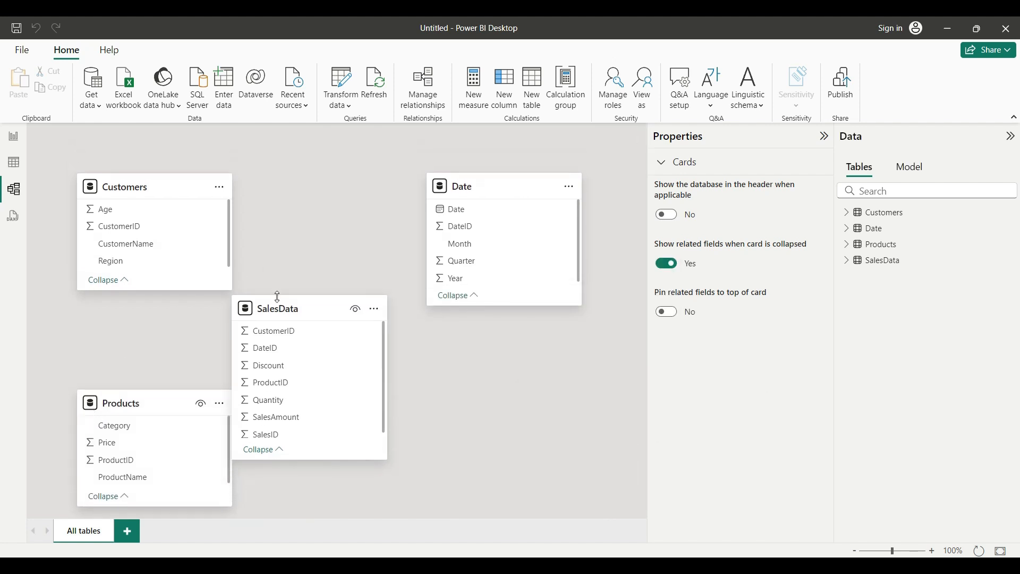
Spread the tables in the model diagram so SalesData sits between Customers and Products on one side and Date on the other.
left_click_drag(286, 310, 304, 296)
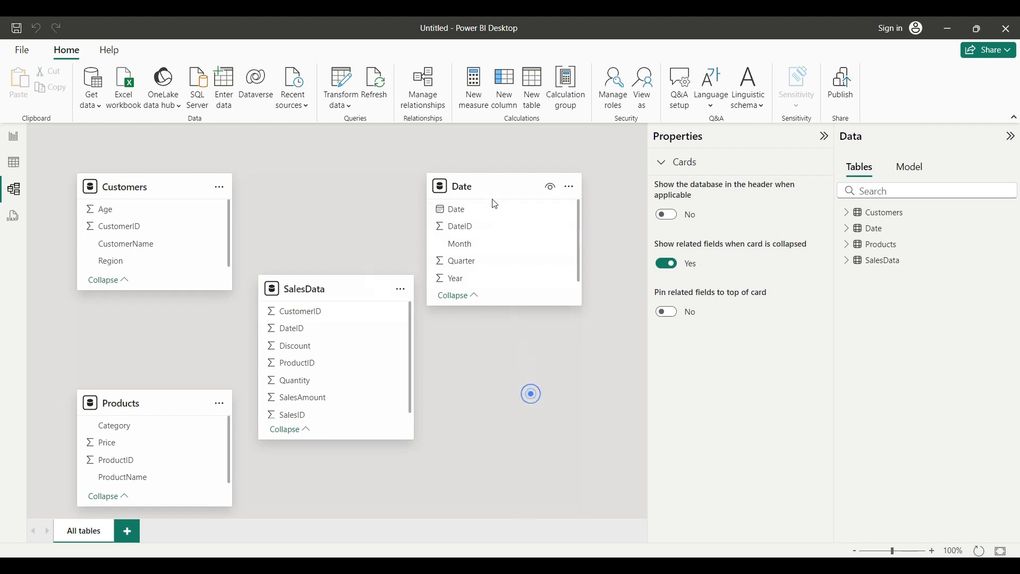
left_click_drag(522, 187, 511, 163)
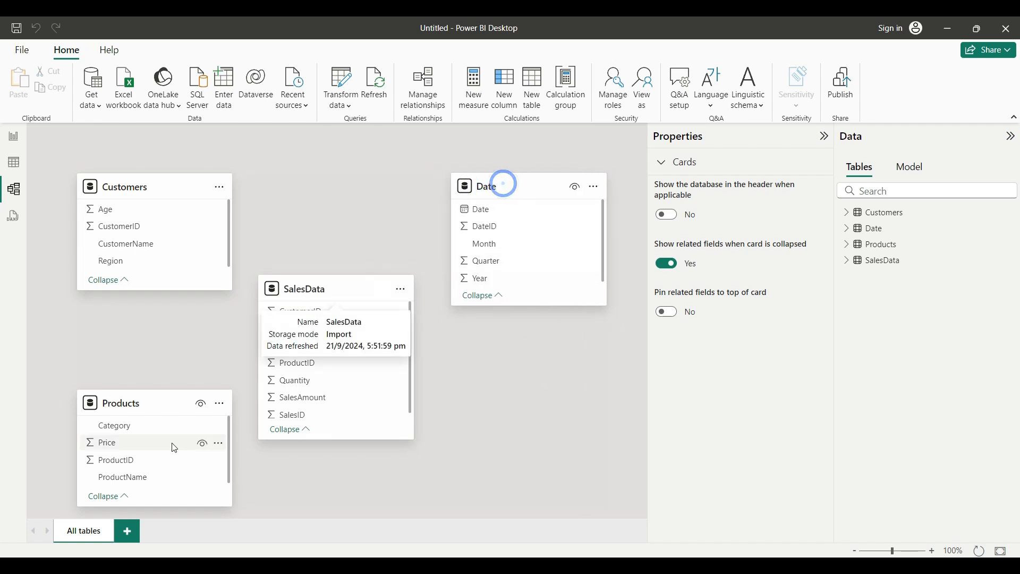
left_click_drag(160, 410, 153, 405)
left_click_drag(359, 291, 364, 294)
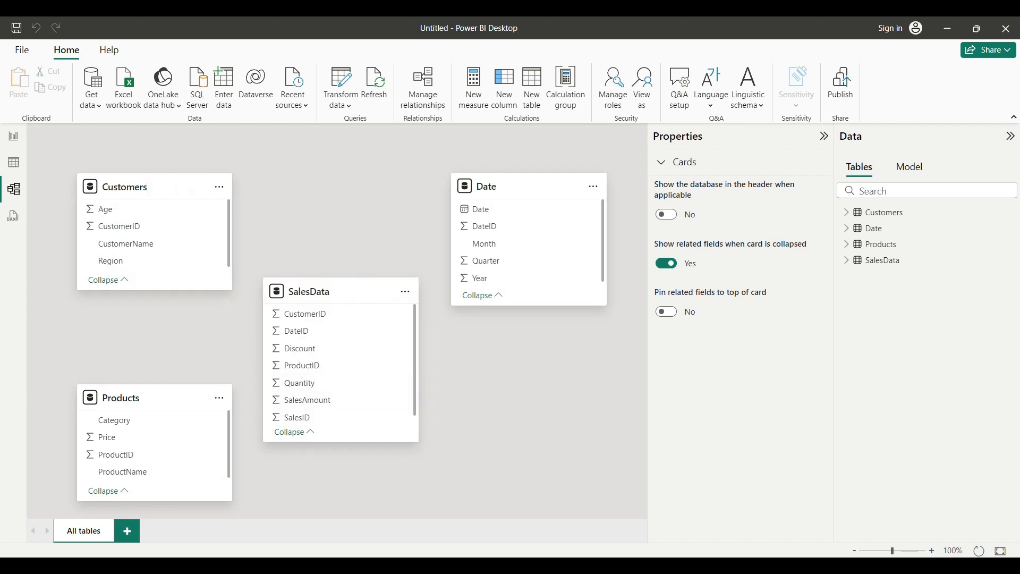
Create a relationship from CustomerID in SalesData to CustomerID in the Customers table and save it.
left_click(332, 318)
left_click_drag(324, 323, 140, 234)
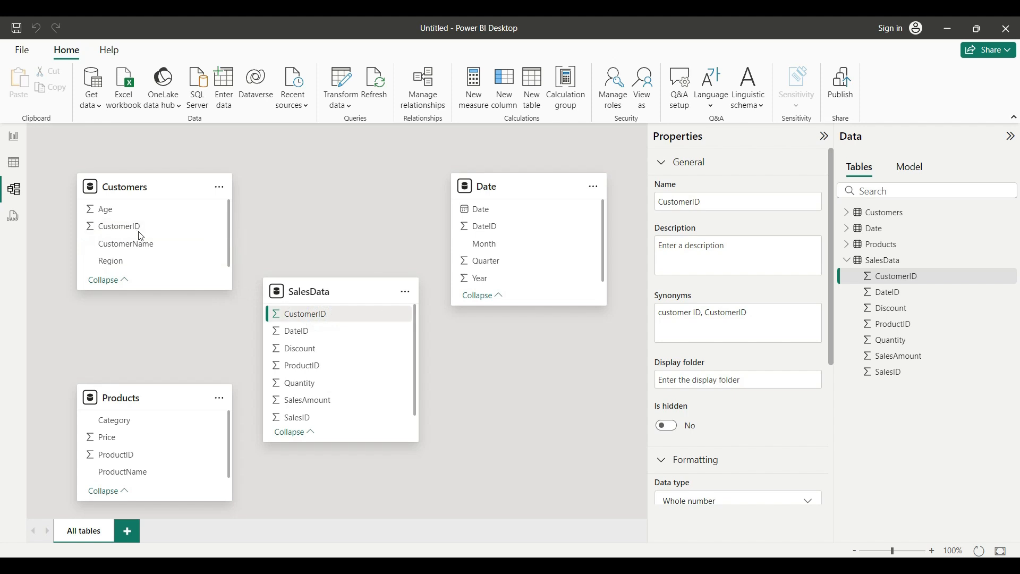
left_click(646, 503)
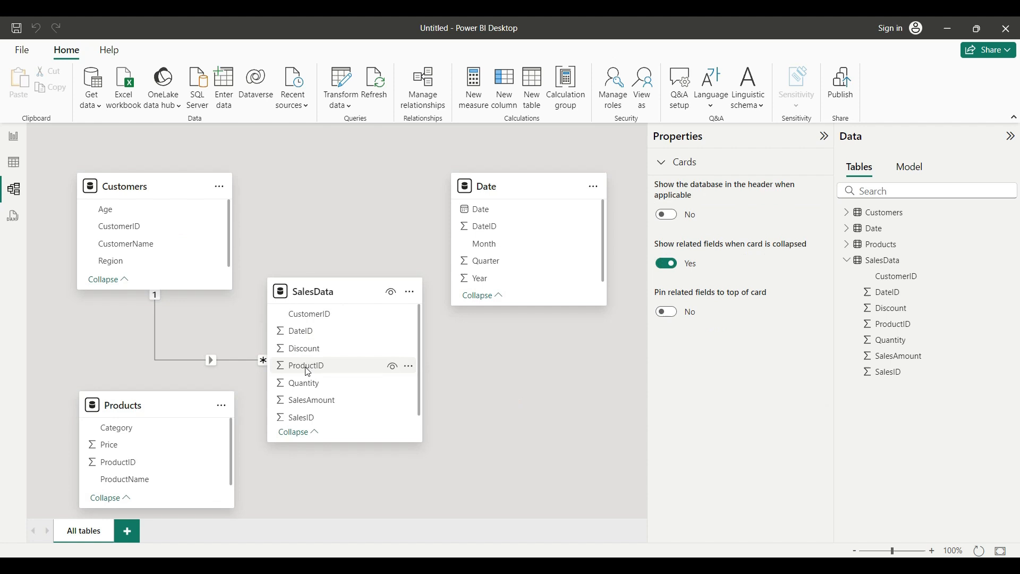
Create and save relationships from SalesData to Products on ProductID and from SalesData to Date on DateID.
left_click_drag(306, 366, 123, 461)
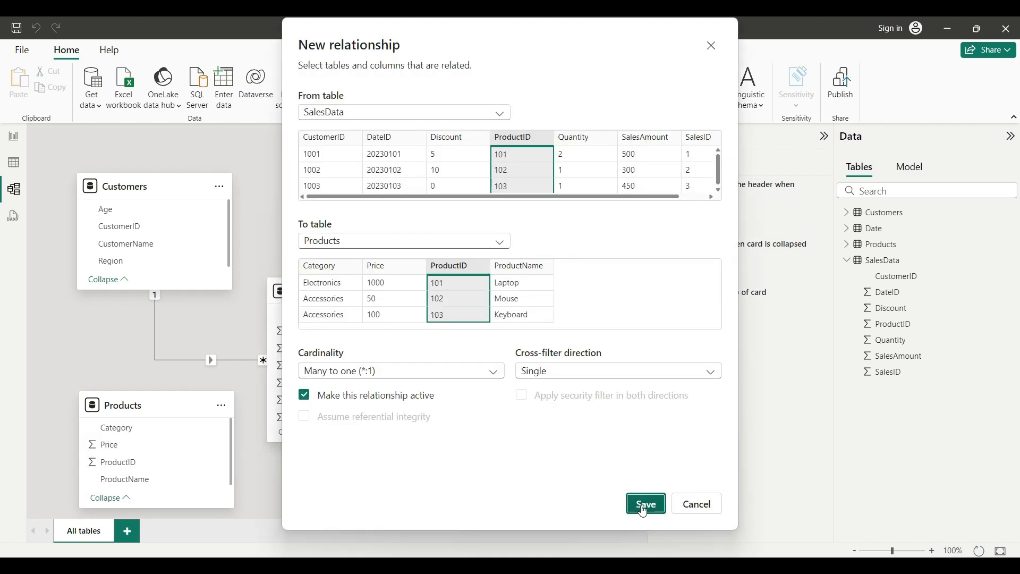
left_click(646, 505)
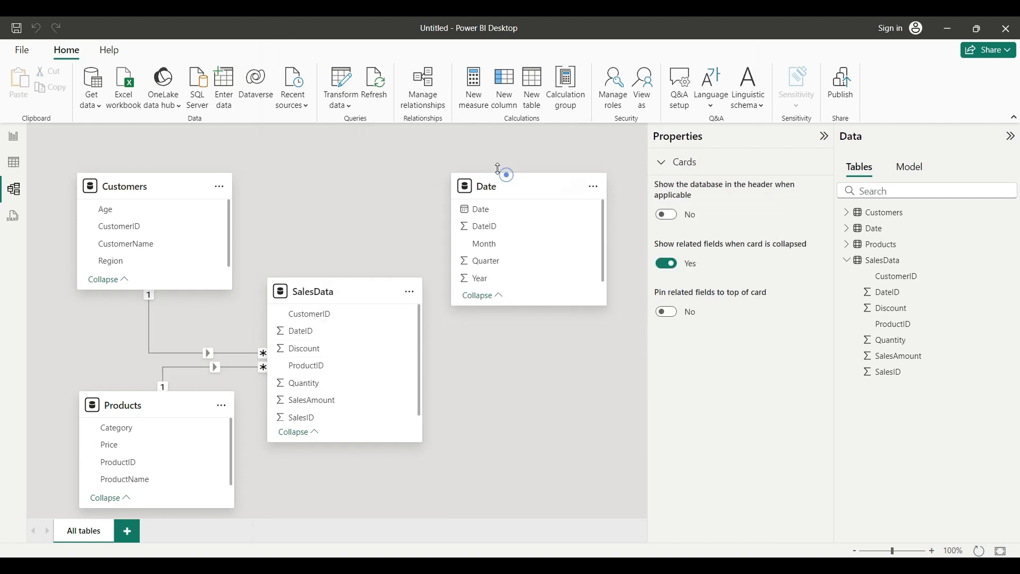
left_click_drag(317, 331, 481, 226)
left_click(648, 503)
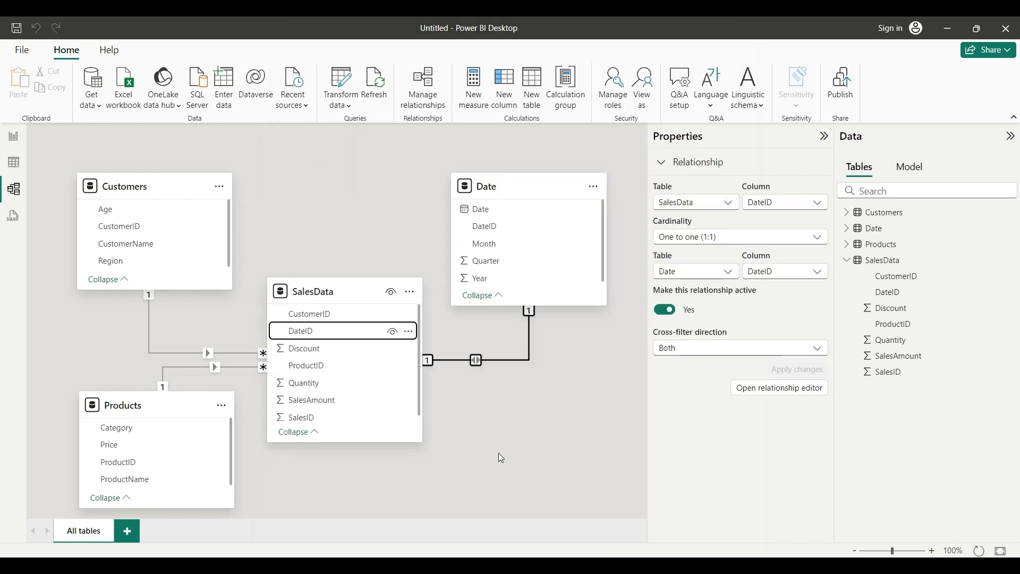
Move the SalesData table slightly up in the diagram and deselect the DateID relationship.
mouse_move(309, 296)
left_mouse_down()
mouse_move(291, 283)
mouse_move(311, 299)
left_mouse_up()
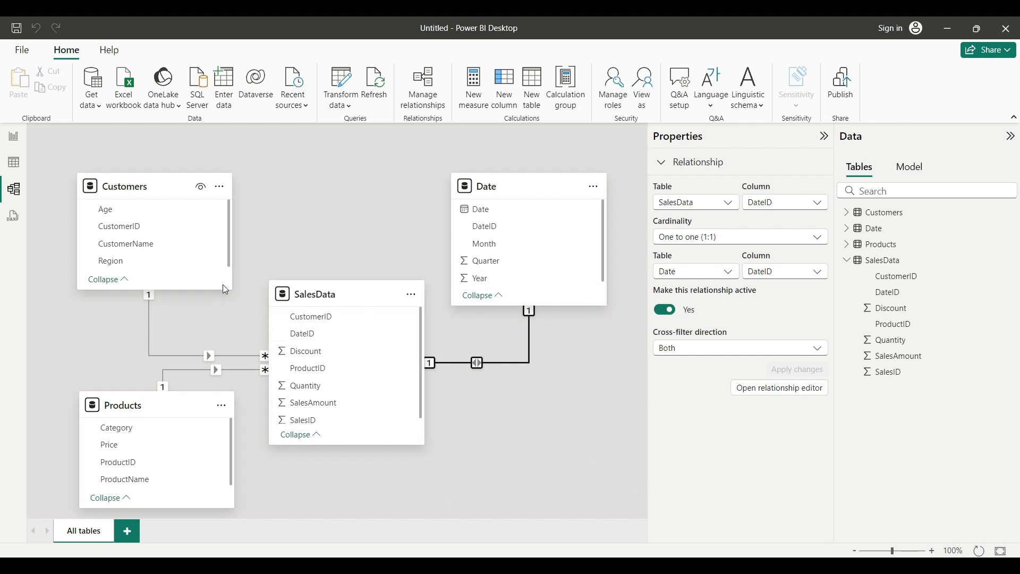
mouse_move(324, 295)
left_mouse_down()
mouse_move(314, 279)
mouse_move(328, 284)
left_mouse_up()
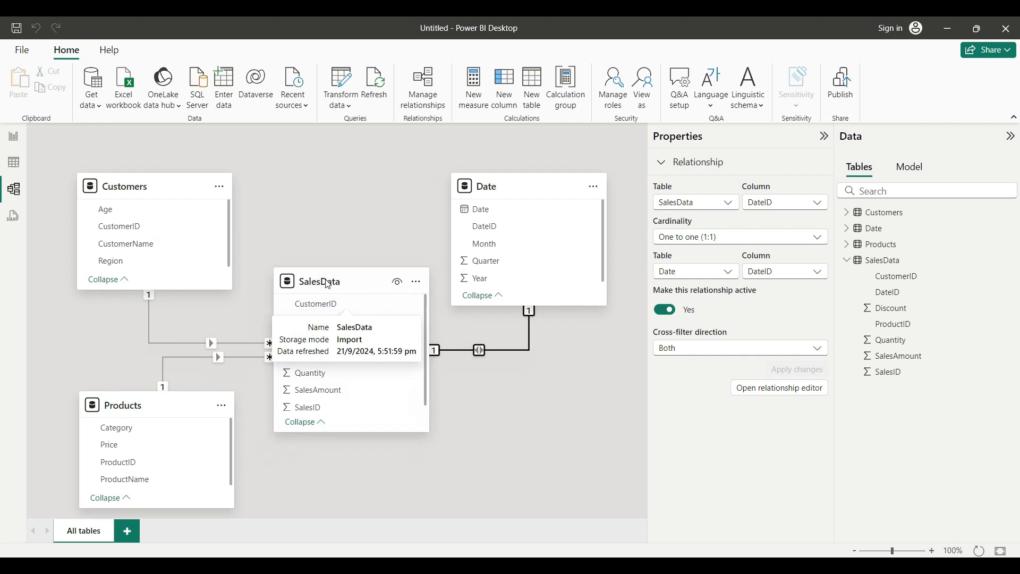
left_click(318, 200)
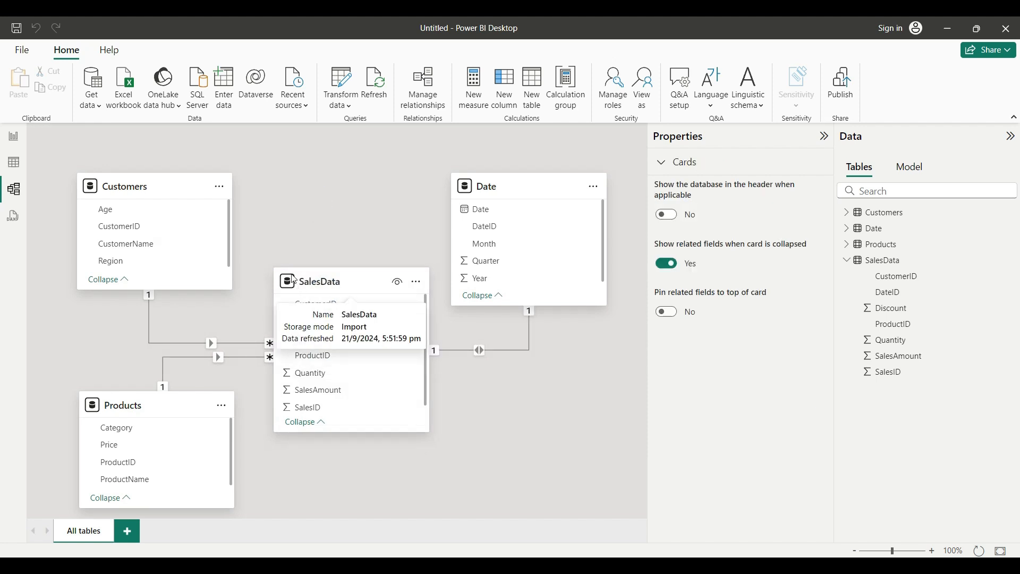